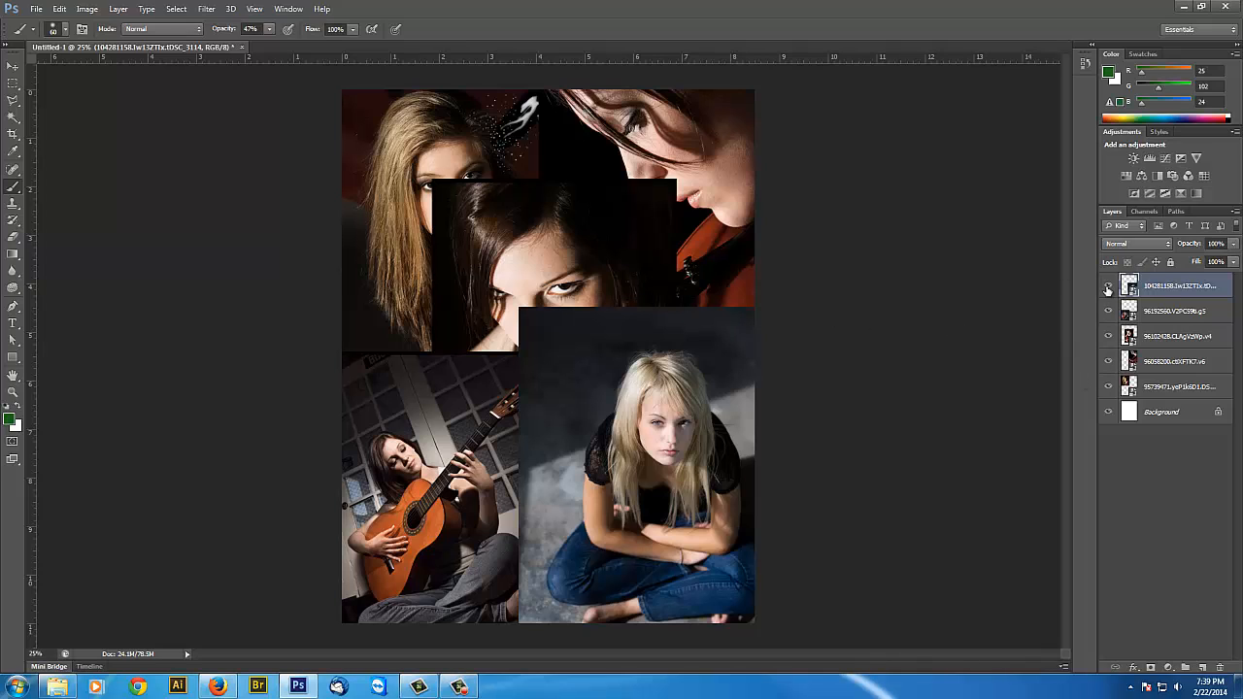
- Hide the five photo layers one by one and show them again to examine how the photos overlap
click(1107, 287)
click(1106, 333)
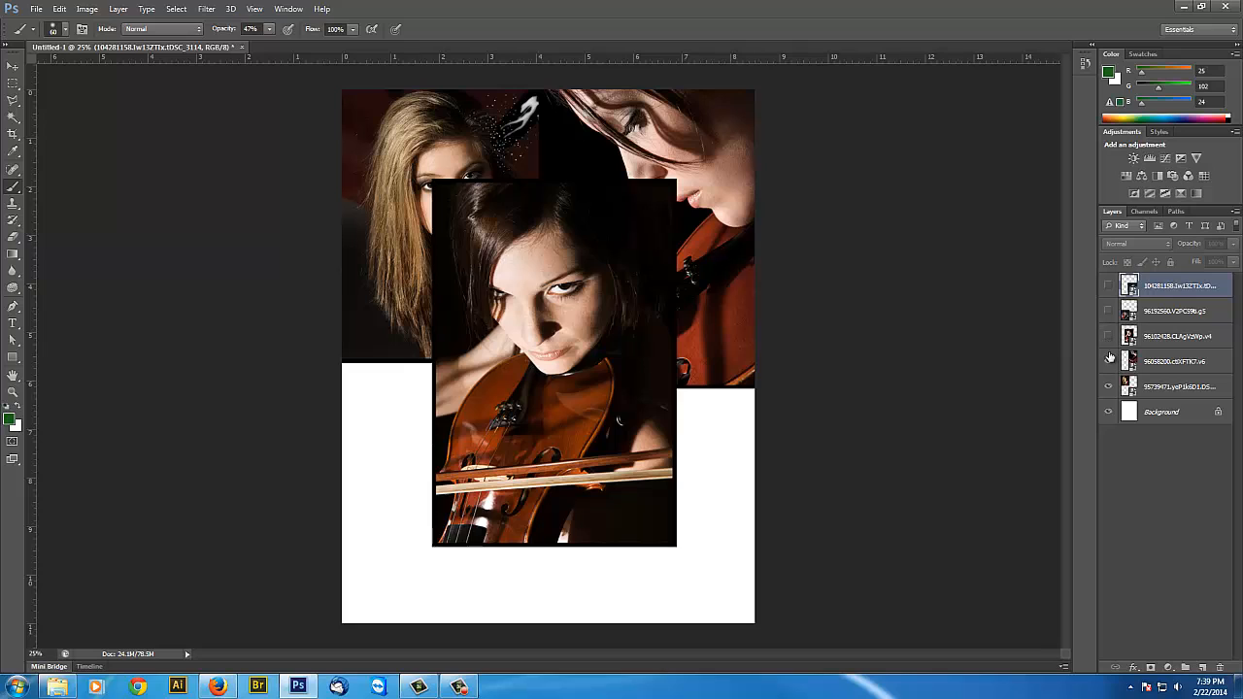
click(1108, 361)
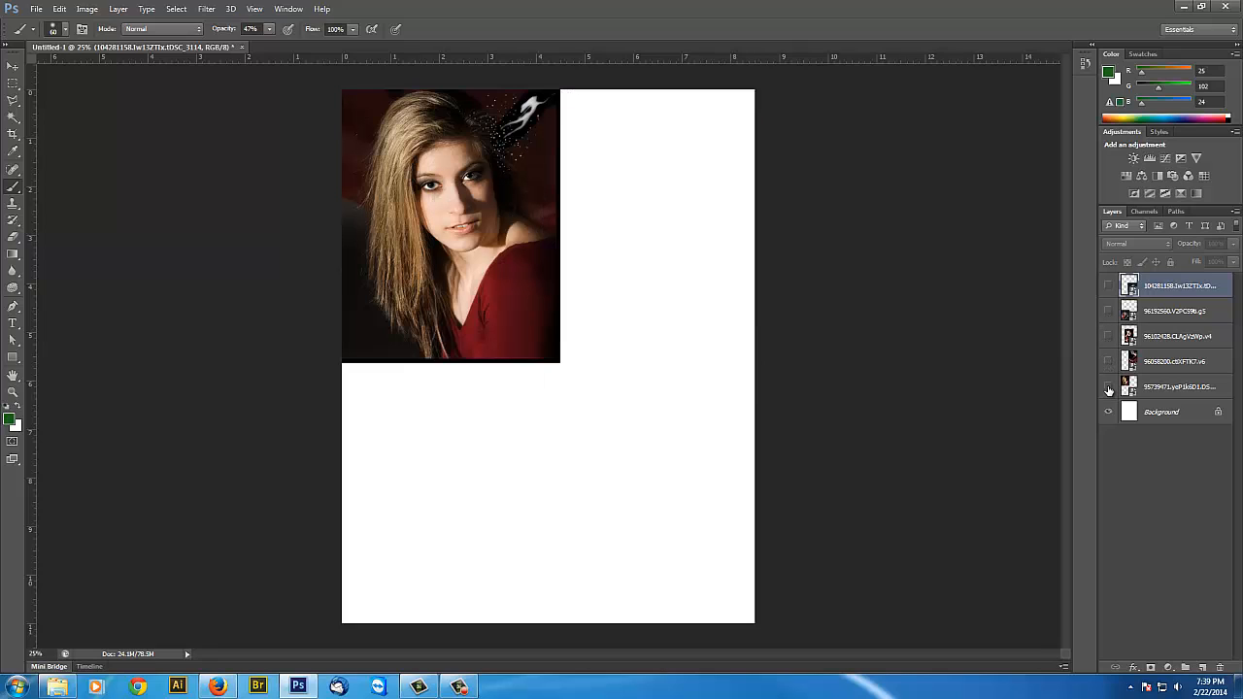
click(1109, 388)
click(1108, 364)
click(1108, 338)
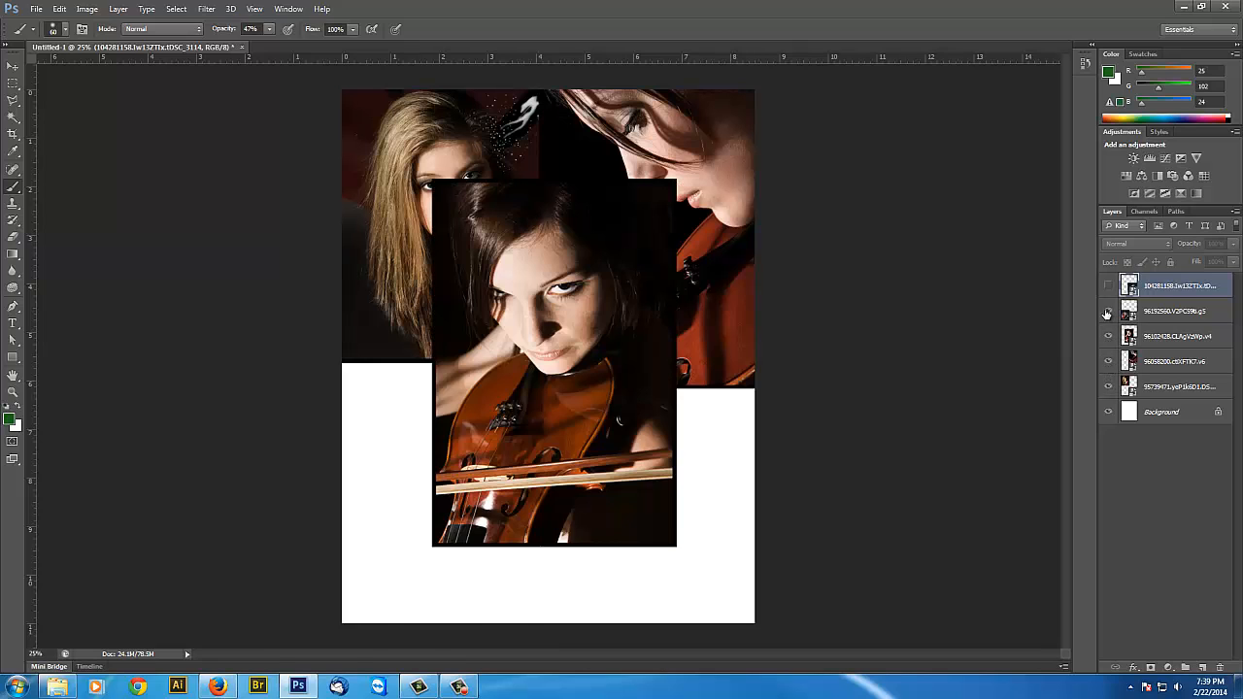
click(1106, 312)
click(1108, 286)
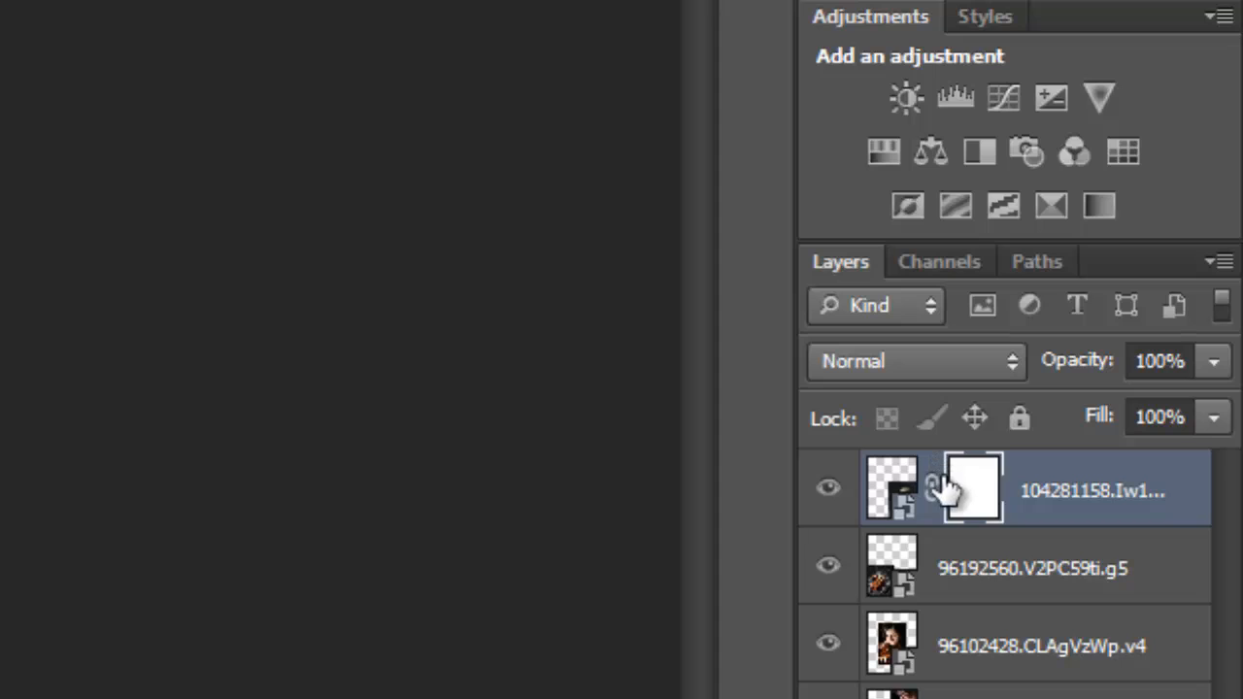
- Target the layer mask of the seated blonde woman's photo and enlarge the soft round brush at 0% hardness to 500 px
click(893, 485)
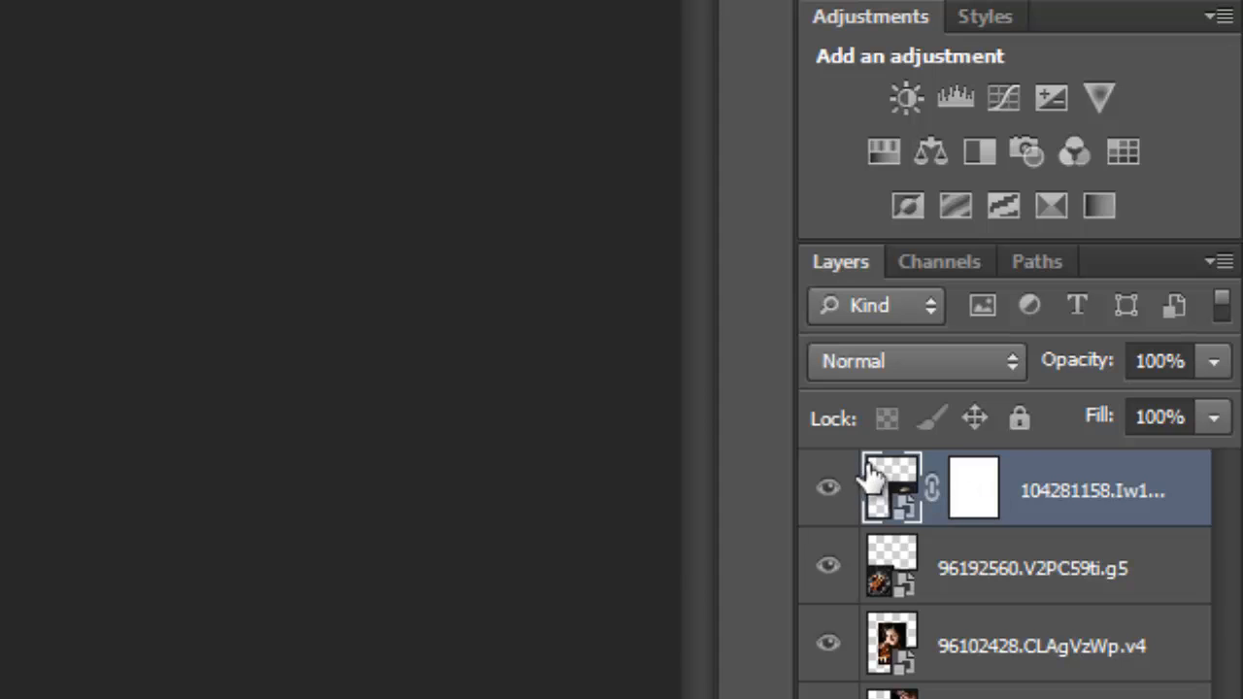
click(974, 500)
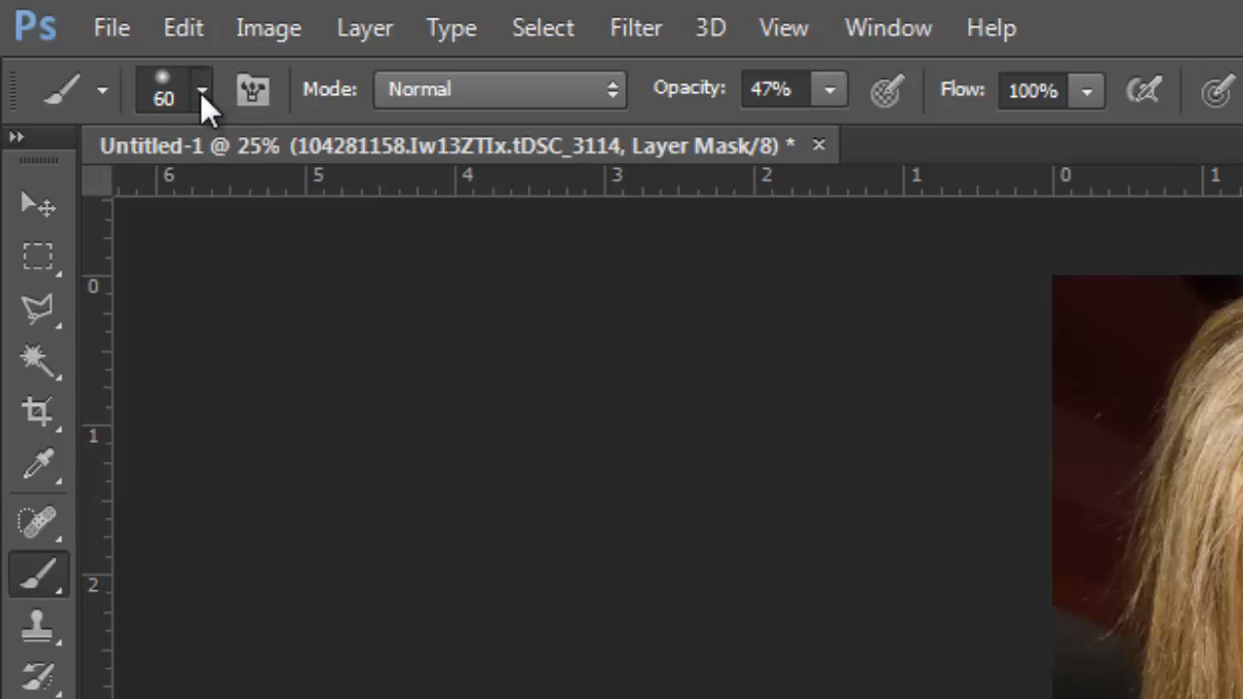
click(201, 91)
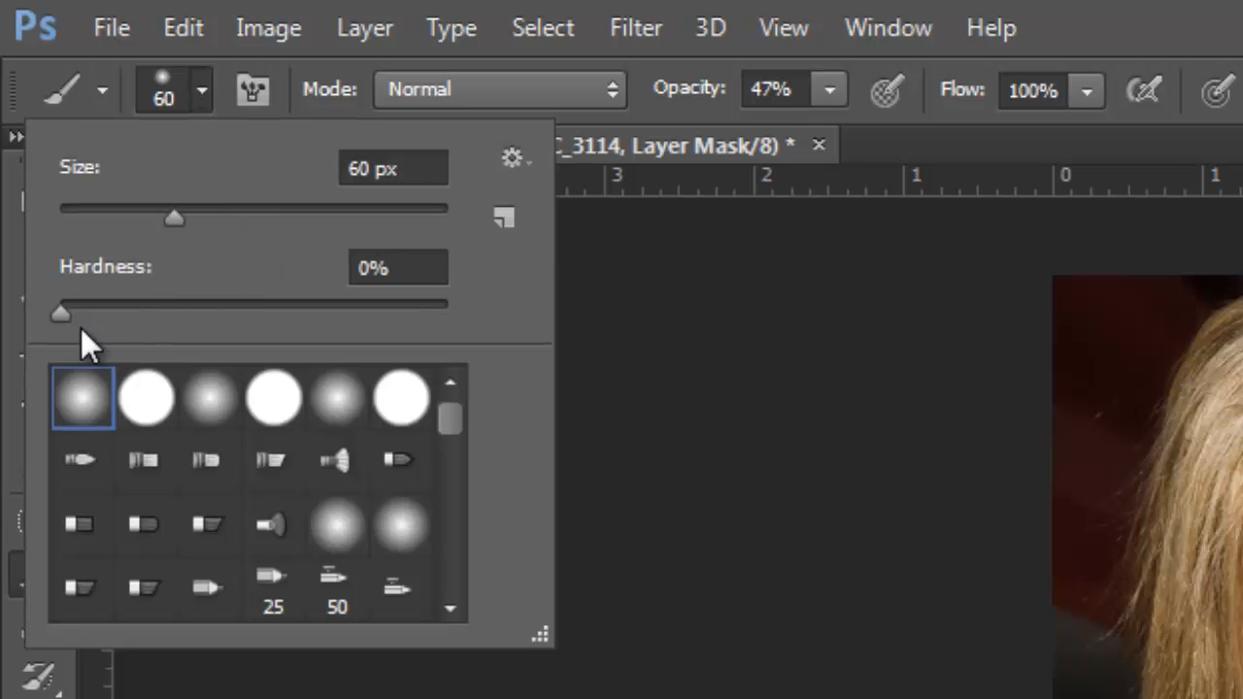
click(677, 624)
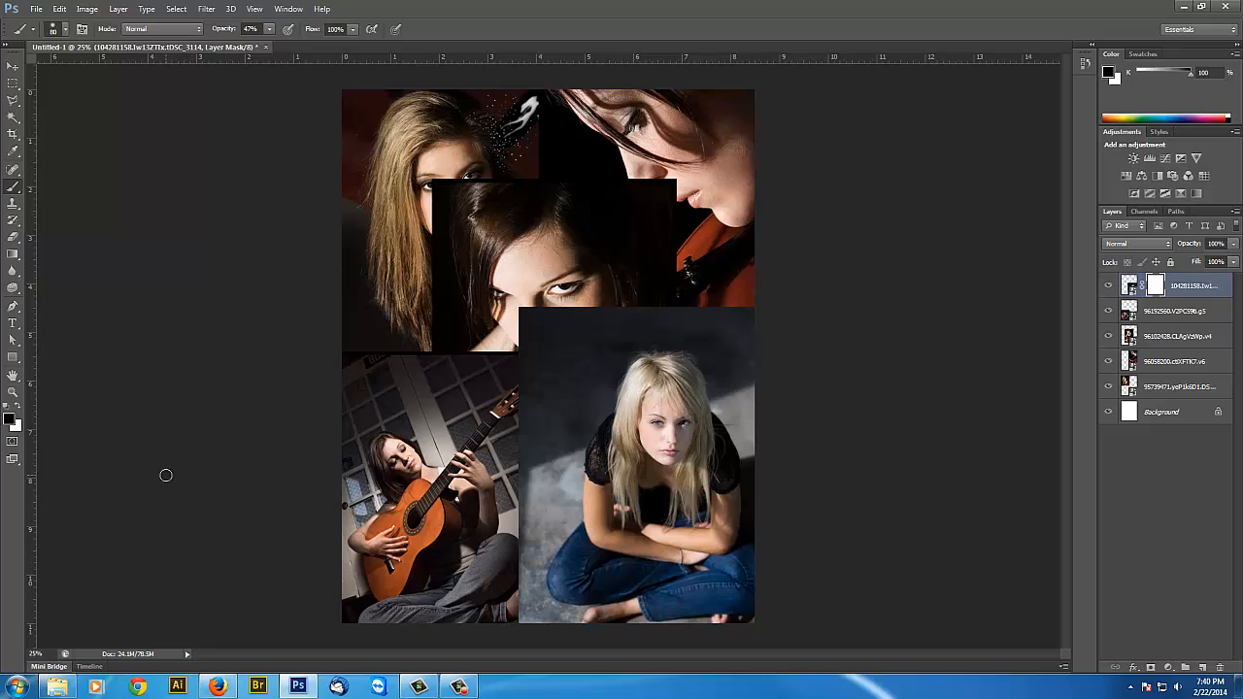
key(bracketright)
key(bracketright)
key(bracketright)
key(bracketright)
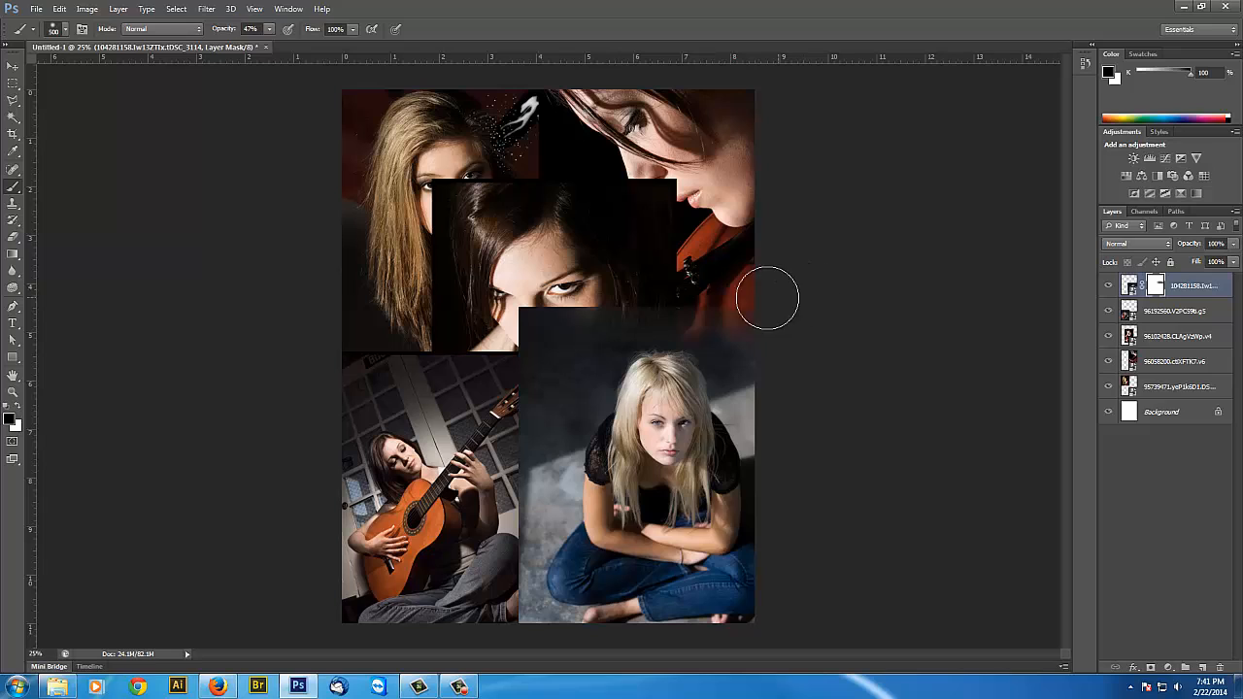
- Paint black on the seated woman's layer mask along the photo's upper and left edges, raising the brush opacity to 100%
drag(587, 315, 549, 322)
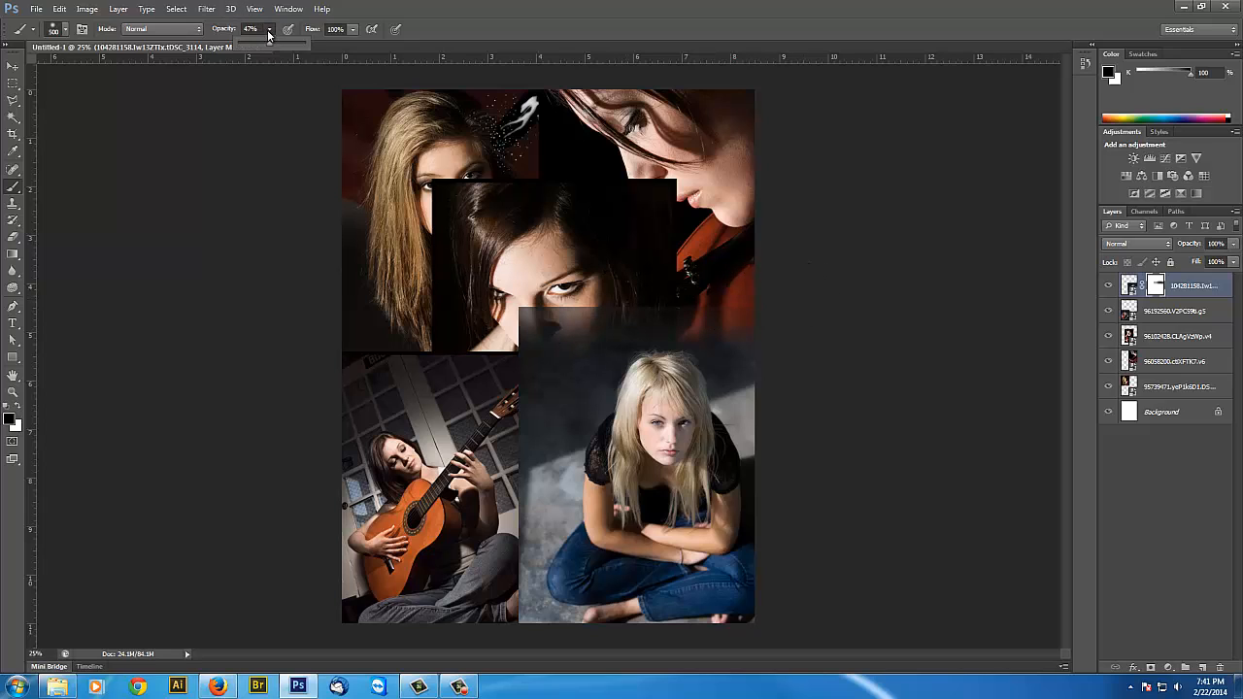
mouse_move(728, 293)
mouse_down()
mouse_move(496, 290)
mouse_move(576, 295)
mouse_move(508, 295)
mouse_move(453, 390)
mouse_move(428, 366)
mouse_move(479, 205)
mouse_move(387, 486)
mouse_move(469, 257)
mouse_move(457, 506)
mouse_move(488, 330)
mouse_move(419, 599)
mouse_move(455, 443)
mouse_move(442, 596)
mouse_move(481, 515)
mouse_move(458, 680)
mouse_up()
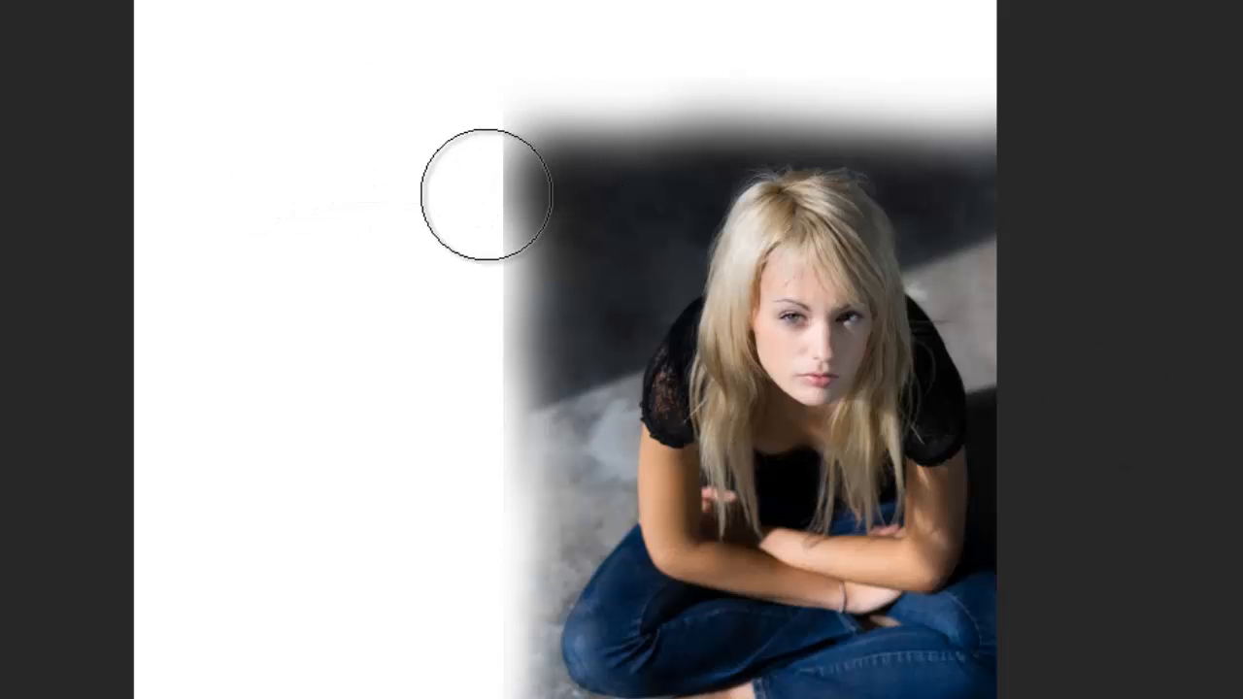
mouse_move(487, 195)
mouse_down()
mouse_move(456, 239)
mouse_move(470, 137)
mouse_move(443, 372)
mouse_up()
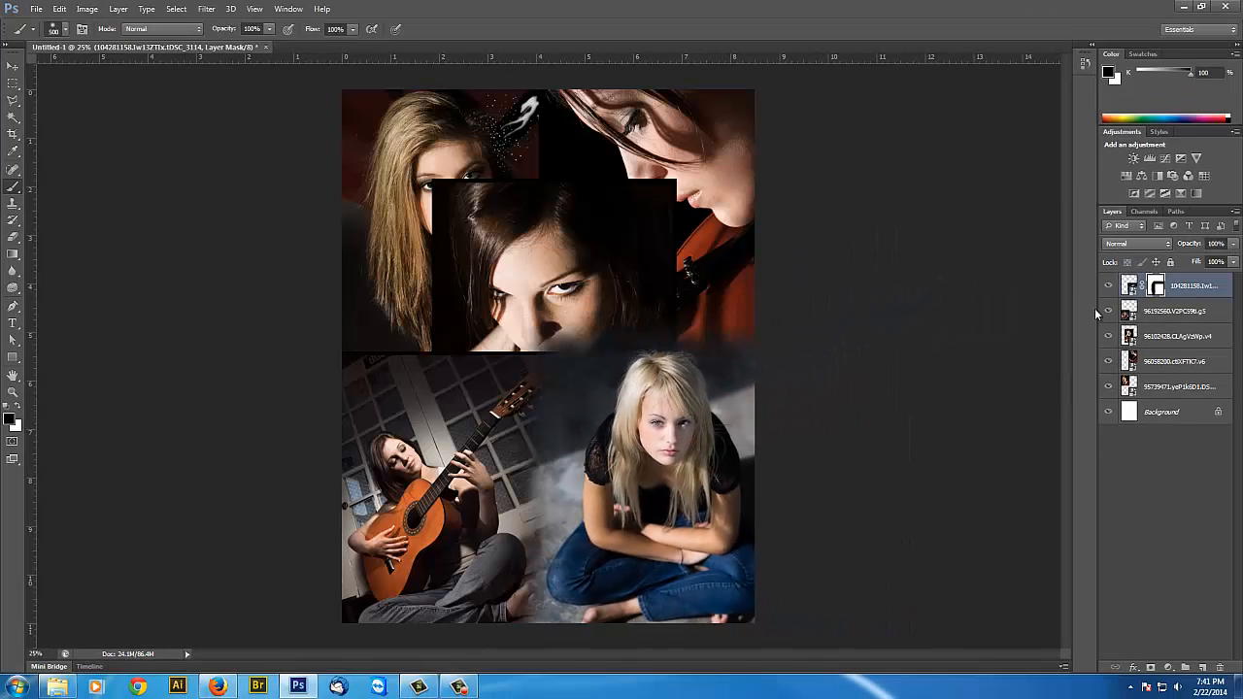
- Add a layer mask to the guitarist photo, paint black over its upper area, and restore the guitarist and windows with white
click(1197, 321)
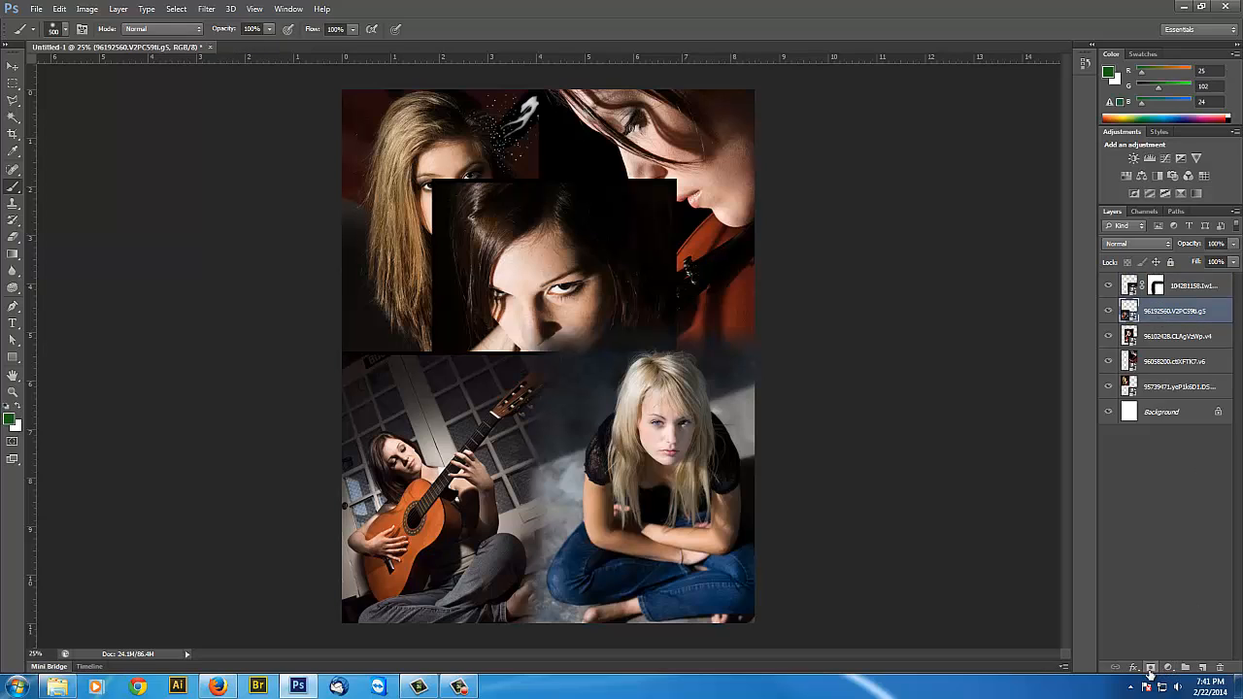
click(1150, 669)
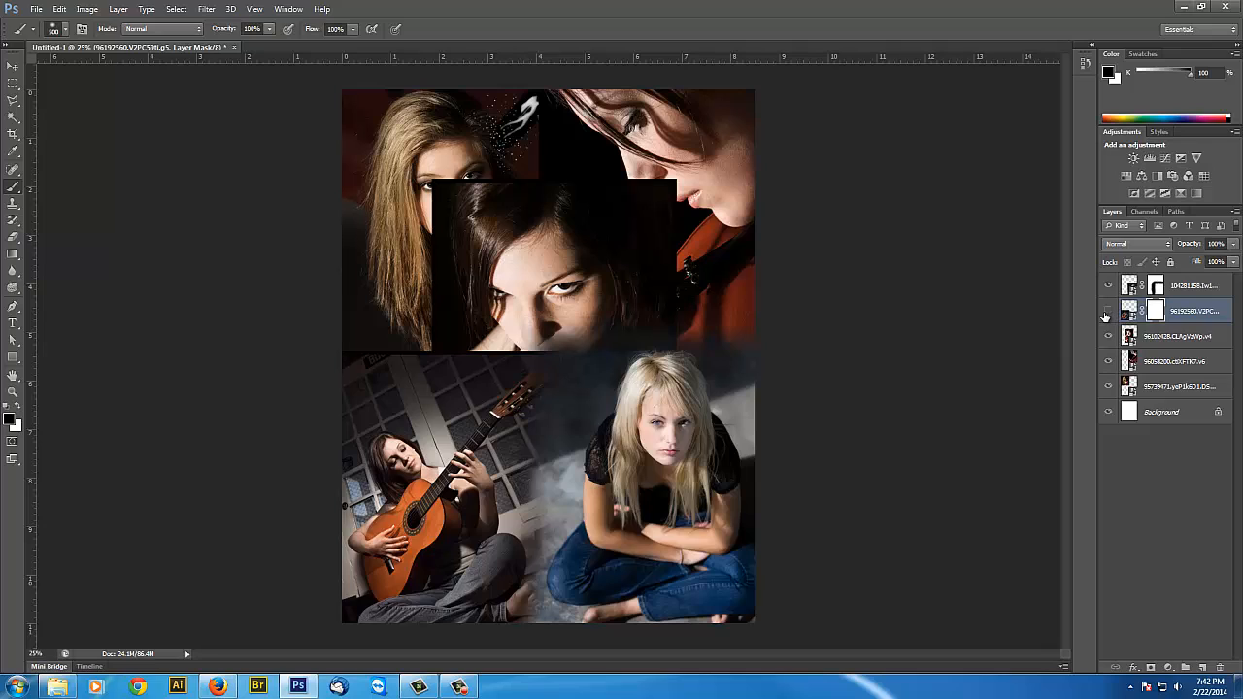
click(1107, 312)
click(1107, 312)
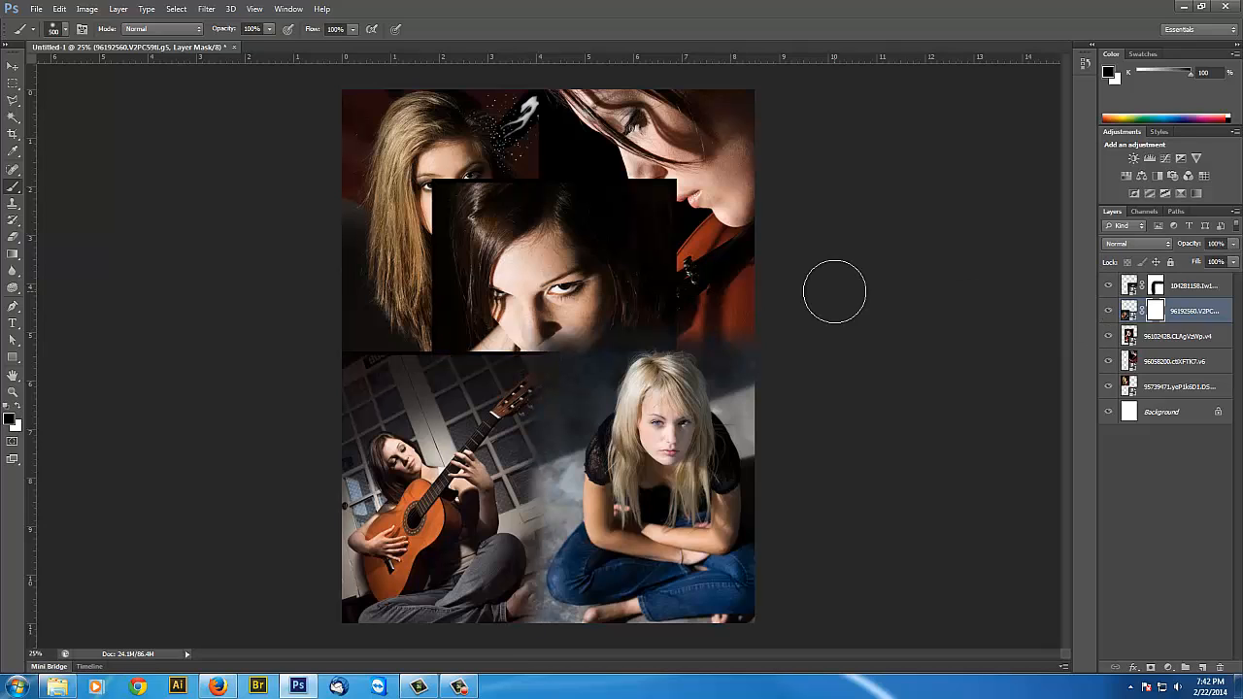
mouse_move(438, 327)
mouse_down()
mouse_move(544, 350)
mouse_move(457, 352)
mouse_move(407, 333)
mouse_move(546, 355)
mouse_move(520, 357)
mouse_move(548, 369)
mouse_move(466, 374)
mouse_move(437, 452)
mouse_move(407, 480)
mouse_move(397, 375)
mouse_move(373, 429)
mouse_up()
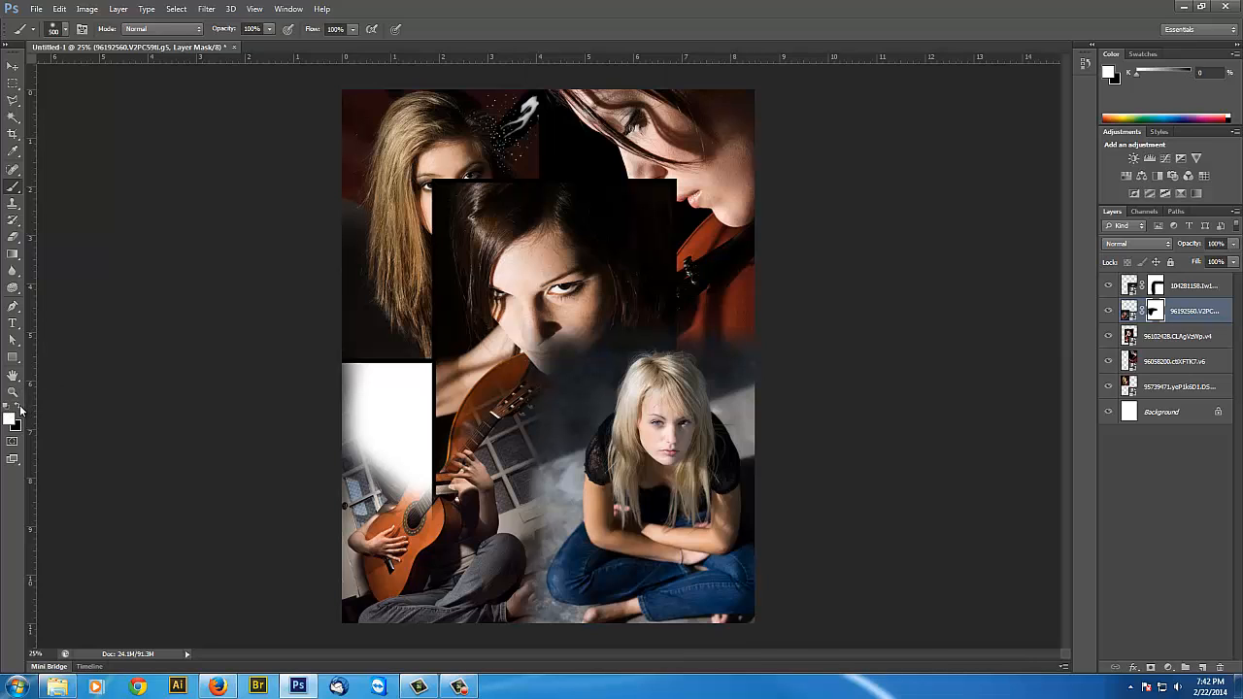
mouse_move(360, 367)
mouse_down()
mouse_move(358, 465)
mouse_move(379, 385)
mouse_move(416, 463)
mouse_move(408, 382)
mouse_move(429, 369)
mouse_move(401, 380)
mouse_move(413, 382)
mouse_move(369, 379)
mouse_move(407, 385)
mouse_move(405, 374)
mouse_move(393, 434)
mouse_move(401, 490)
mouse_move(374, 502)
mouse_up()
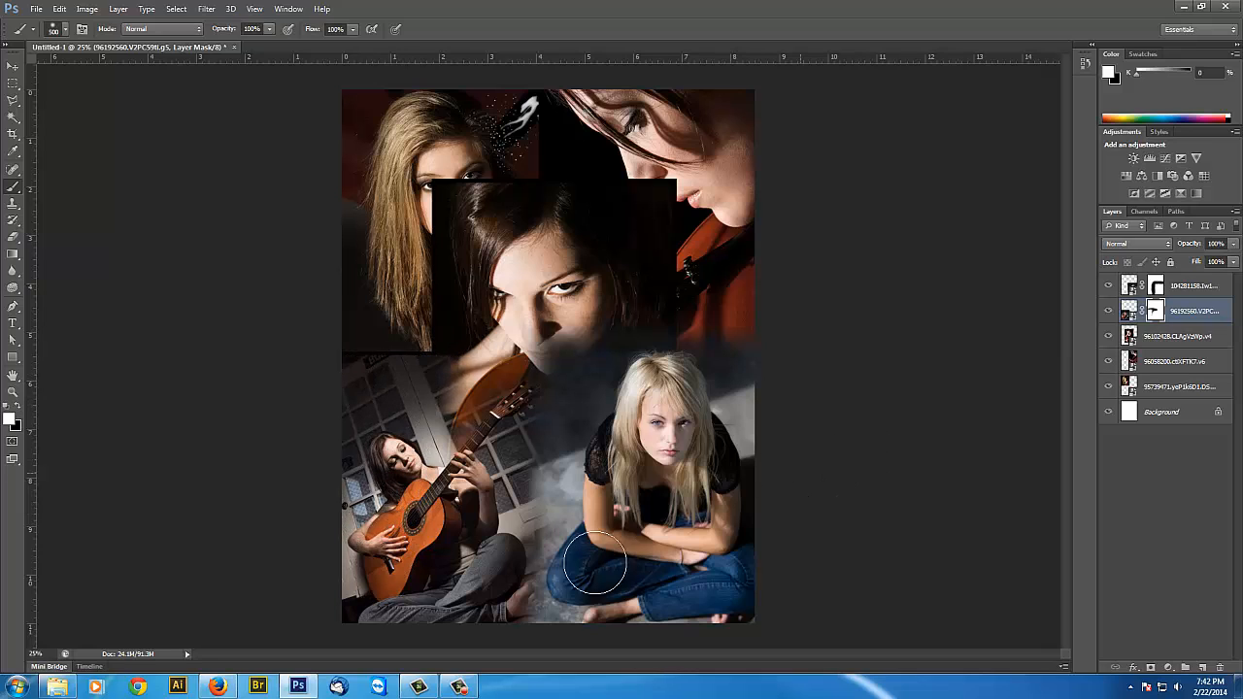
- Add a layer mask to the central violinist photo and toggle the layer's visibility to check what it covers
click(1175, 338)
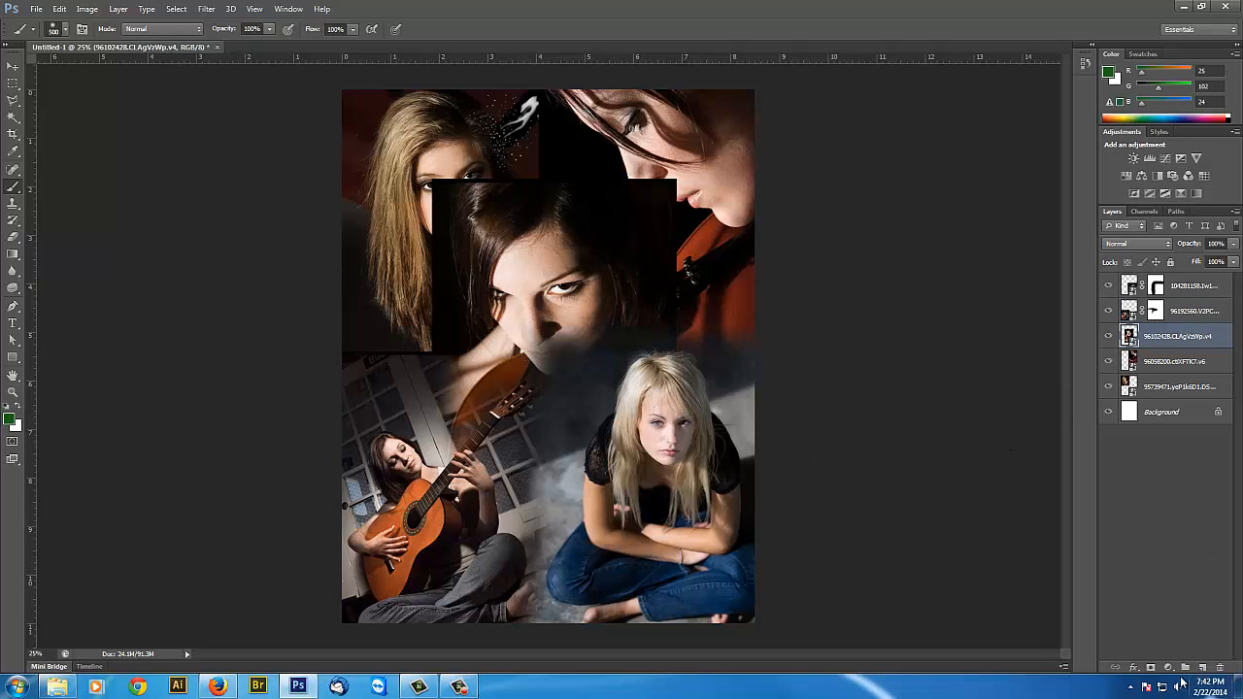
click(1150, 669)
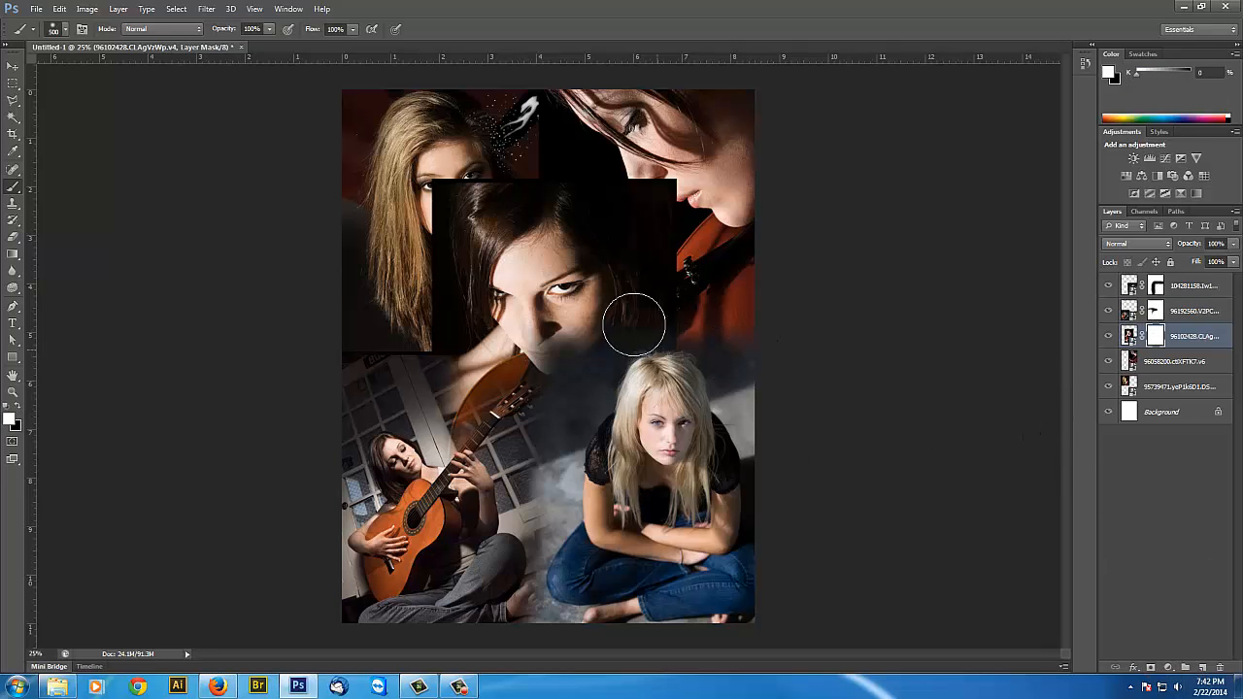
click(1107, 337)
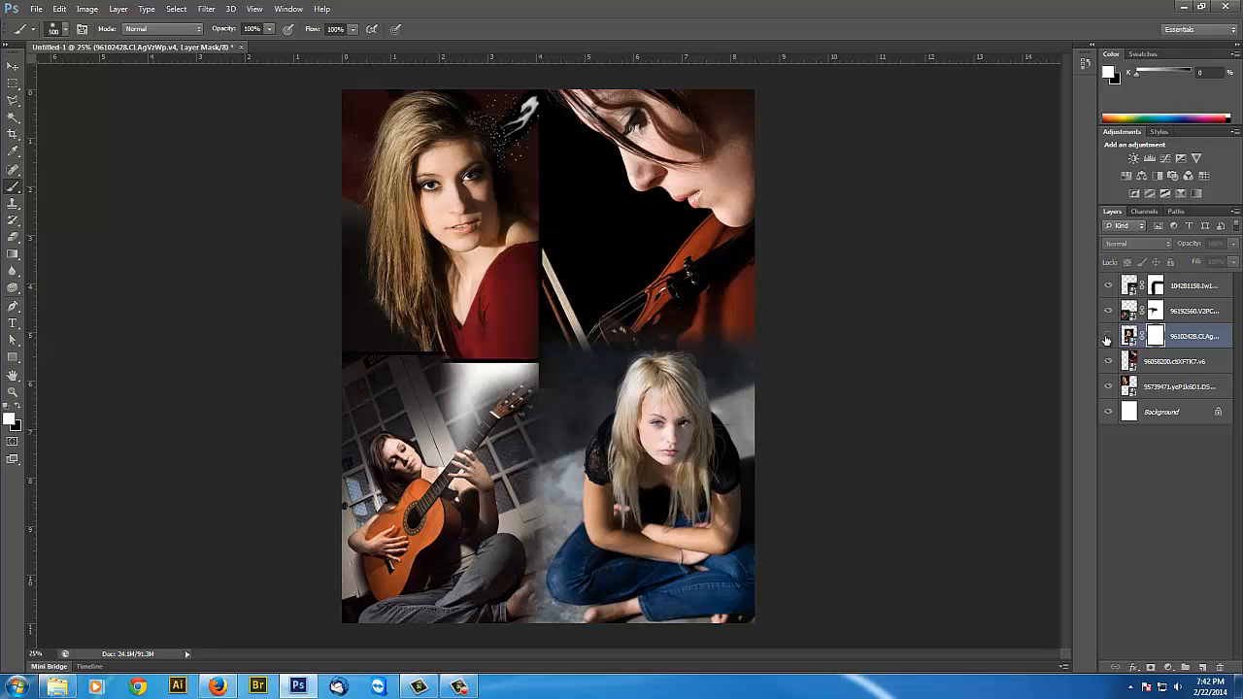
click(1107, 337)
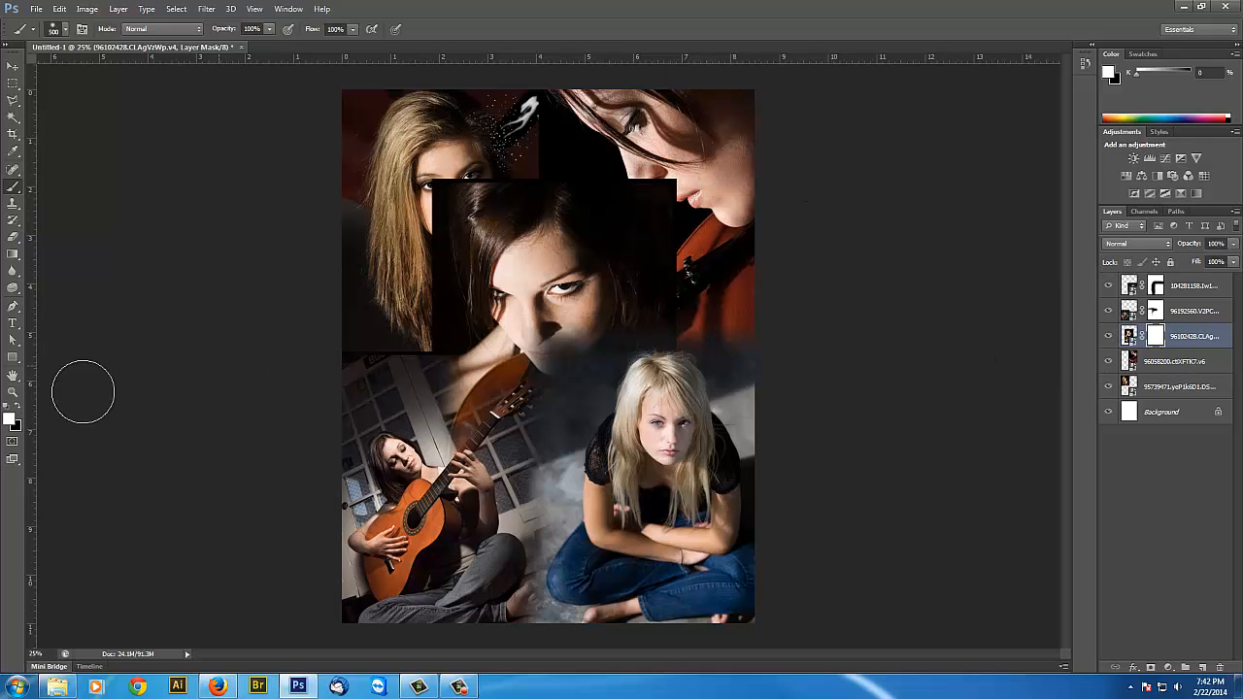
- Paint black on the central violinist's layer mask to blend away the dark background above and on both sides of her head
click(20, 405)
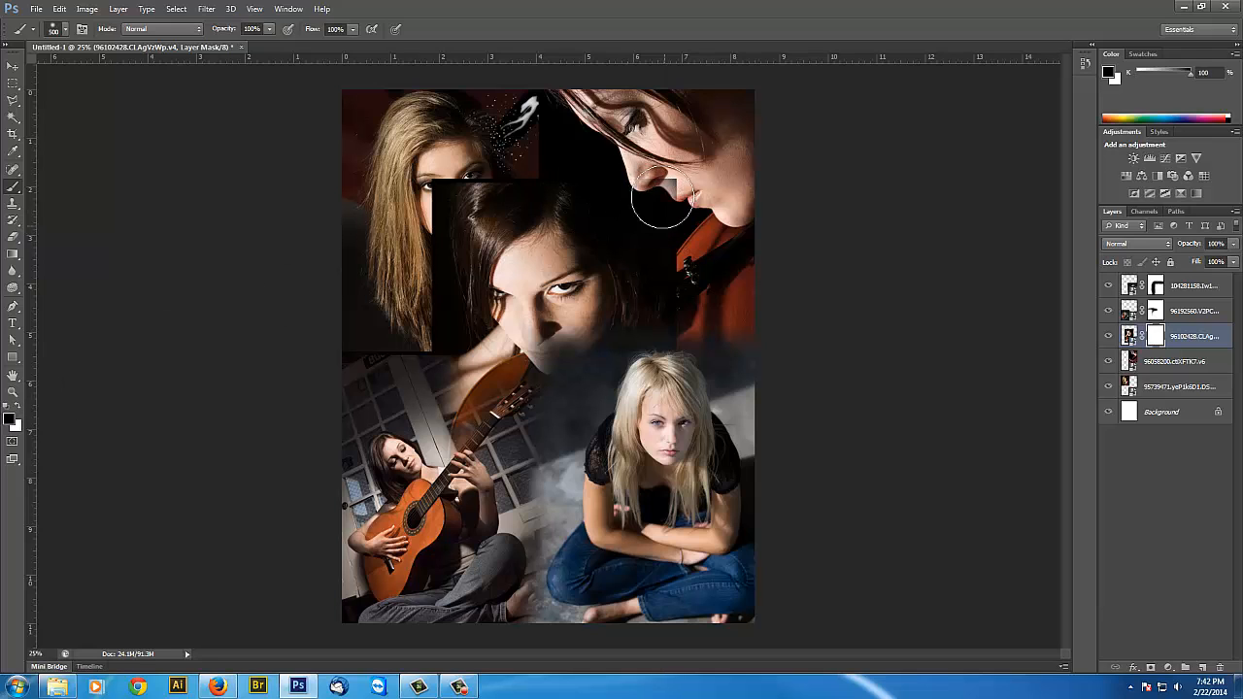
mouse_move(683, 271)
mouse_down()
mouse_move(716, 282)
mouse_move(707, 311)
mouse_up()
mouse_move(464, 136)
mouse_down()
mouse_move(412, 187)
mouse_move(416, 207)
mouse_move(450, 173)
mouse_move(496, 167)
mouse_move(428, 202)
mouse_move(441, 221)
mouse_move(457, 207)
mouse_move(418, 314)
mouse_move(427, 340)
mouse_move(421, 308)
mouse_up()
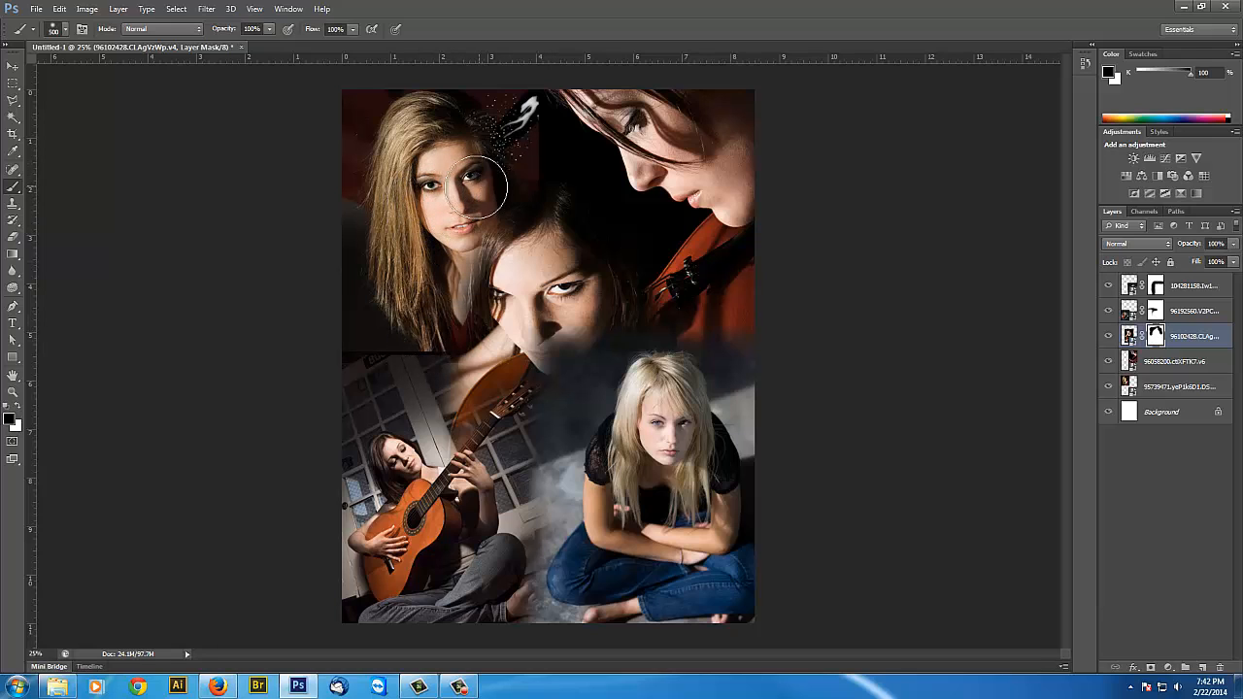
mouse_move(476, 187)
mouse_down()
mouse_move(480, 228)
mouse_move(452, 206)
mouse_move(467, 224)
mouse_move(453, 221)
mouse_up()
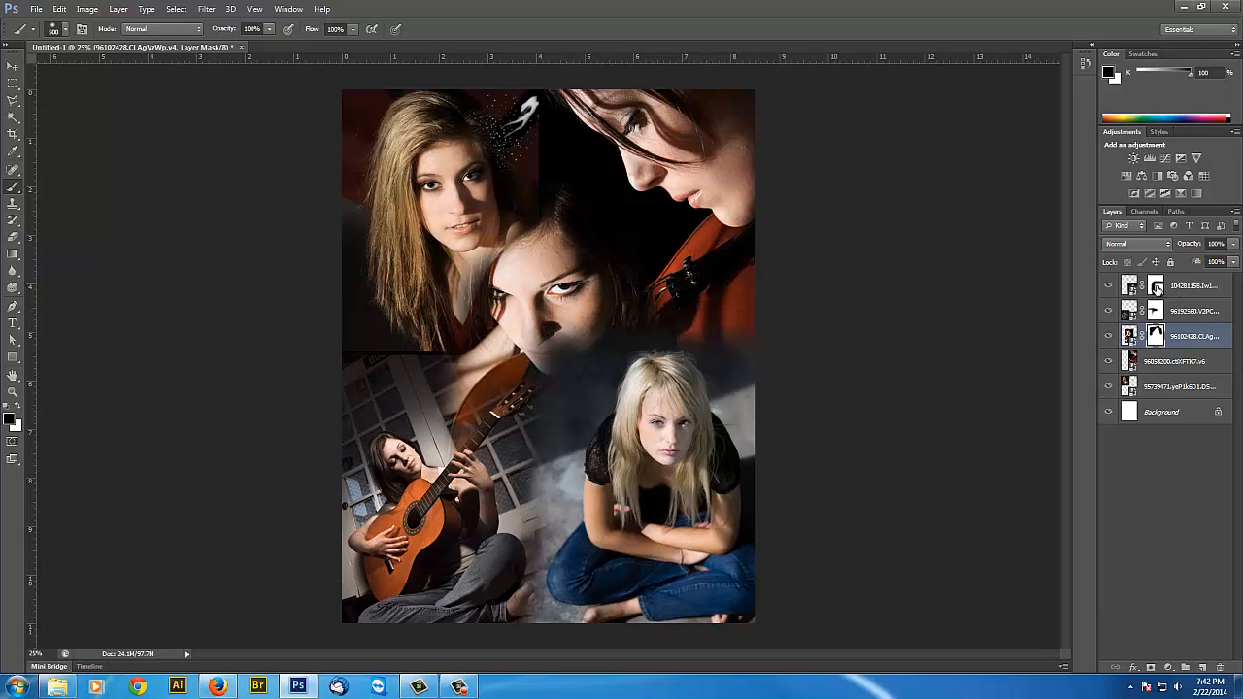
- Refine the seated woman's and guitarist's layer masks with black to uncover the central violinist's mouth and chin
click(1155, 286)
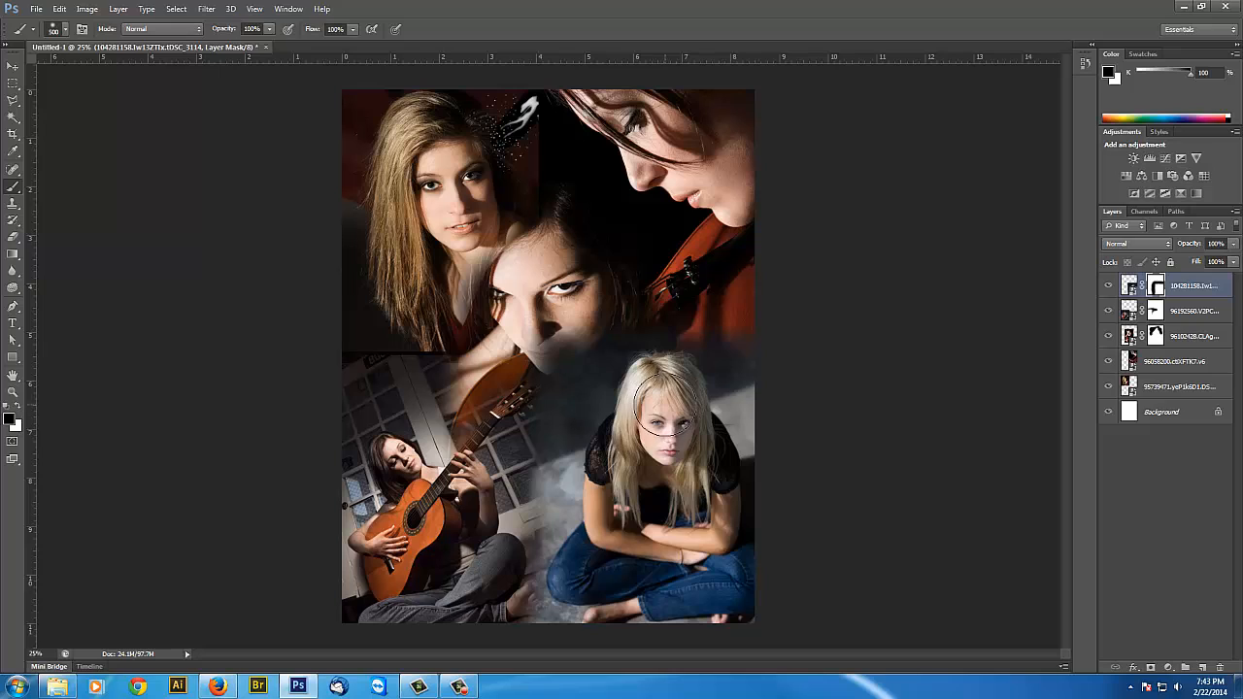
mouse_move(569, 339)
mouse_down()
mouse_move(520, 383)
mouse_move(583, 316)
mouse_move(541, 361)
mouse_move(521, 420)
mouse_move(532, 374)
mouse_move(530, 388)
mouse_move(555, 392)
mouse_move(481, 446)
mouse_move(435, 448)
mouse_up()
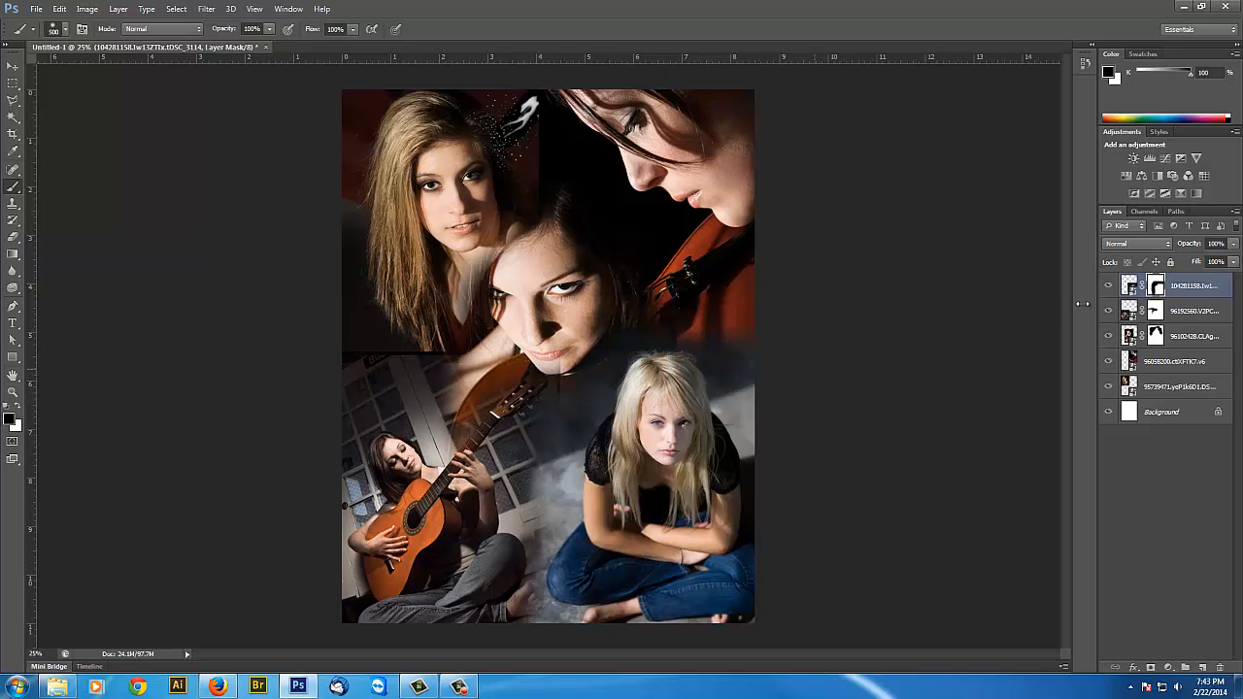
click(1154, 311)
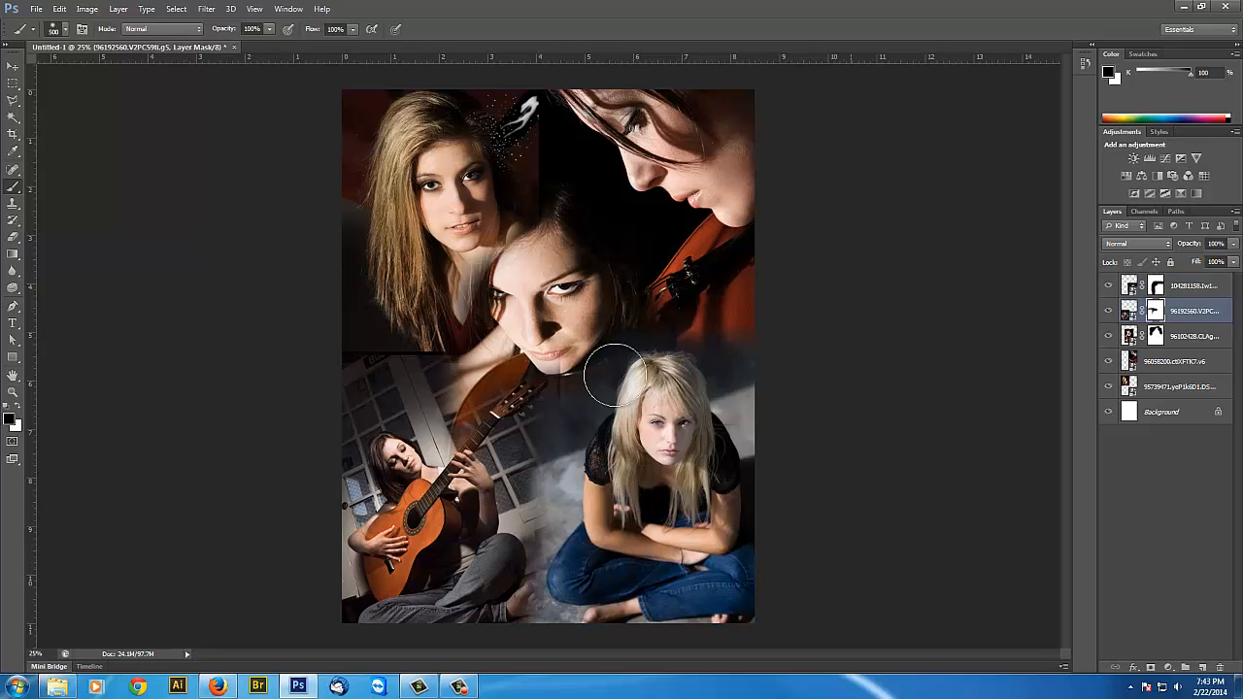
mouse_move(552, 367)
mouse_down()
mouse_move(519, 337)
mouse_move(551, 352)
mouse_move(551, 372)
mouse_move(616, 312)
mouse_up()
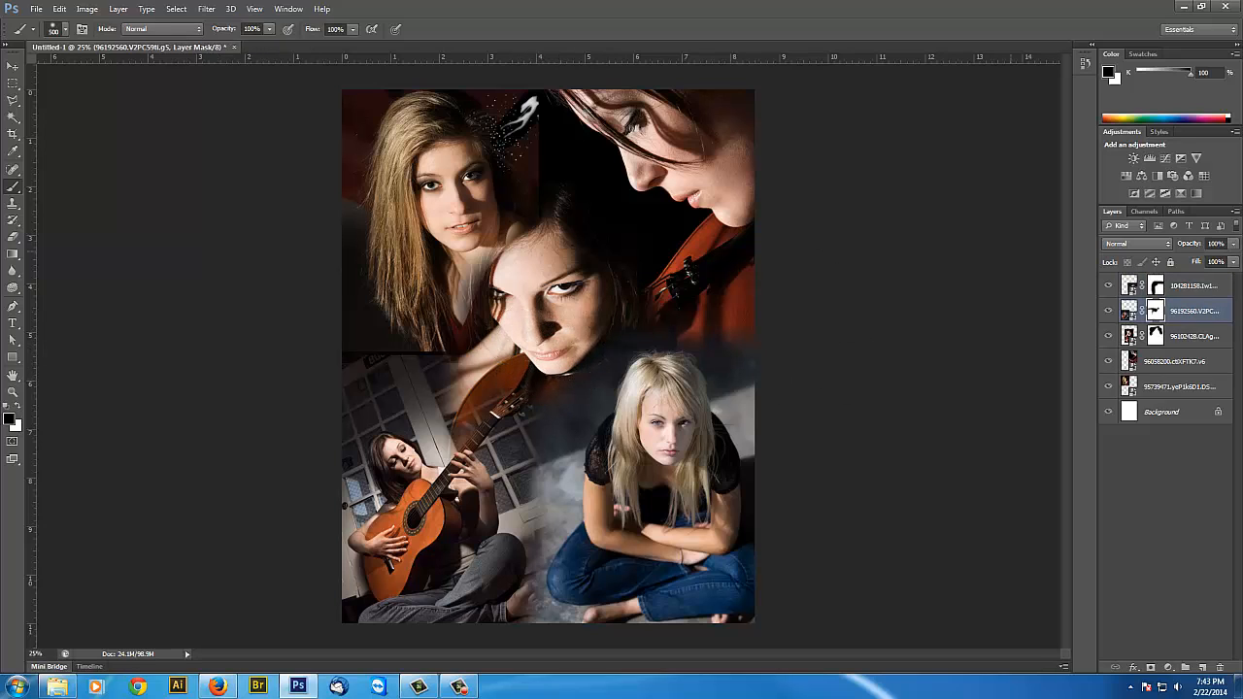